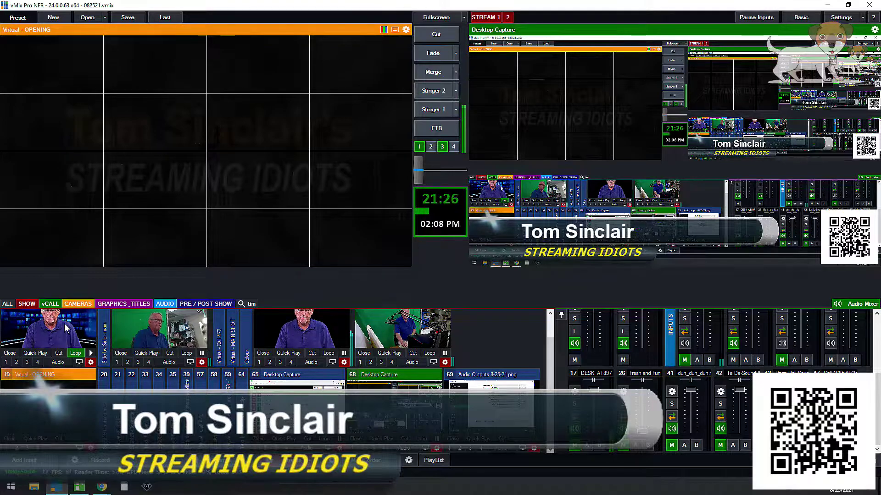
Step: Load the MAIN SHOT input into preview and turn off the active overlays on the program output
click(66, 329)
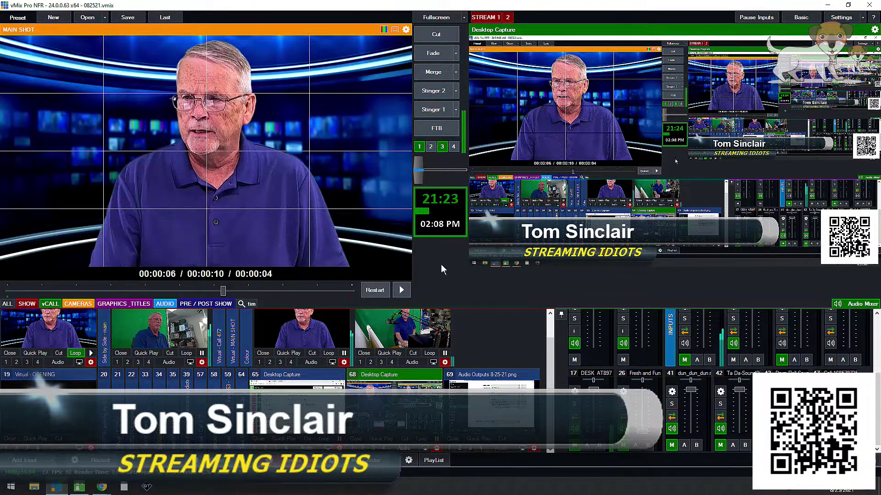
click(441, 147)
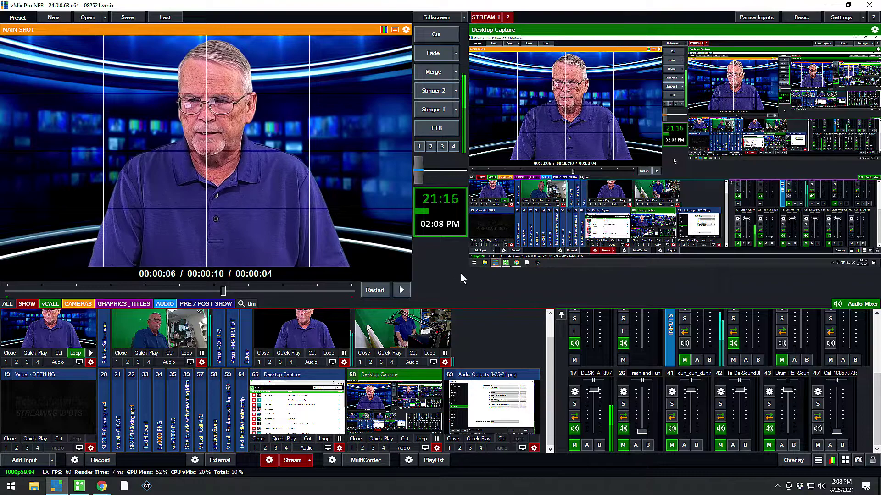
Step: Detach the Audio Mixer into its own window and place it below the program view to examine the buses and input channels
click(561, 314)
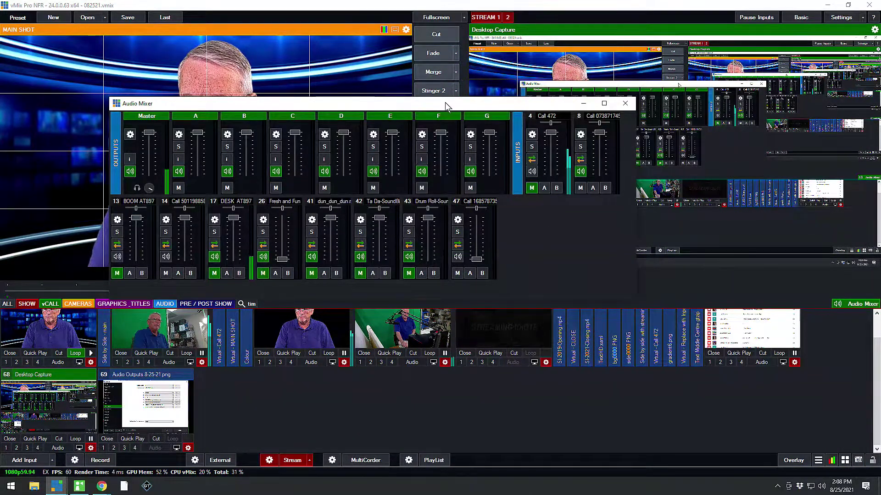
drag(437, 109, 682, 279)
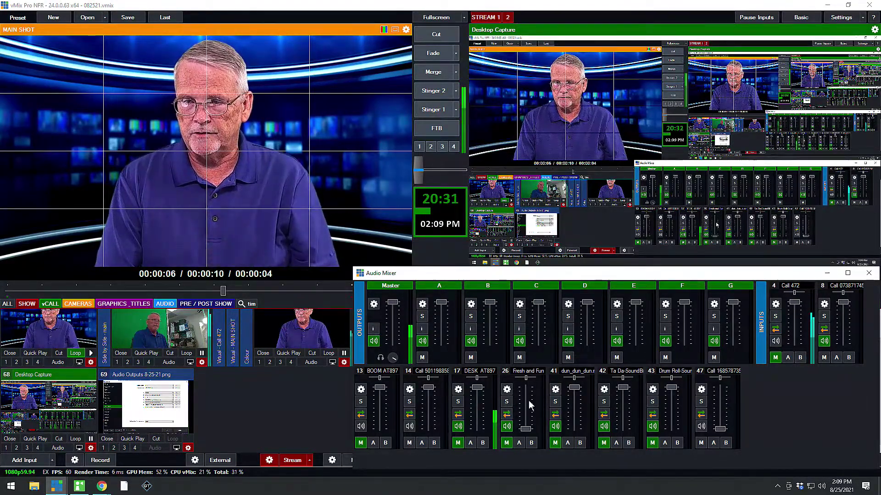
mouse_move(527, 431)
mouse_down()
mouse_move(527, 398)
mouse_move(526, 431)
mouse_up()
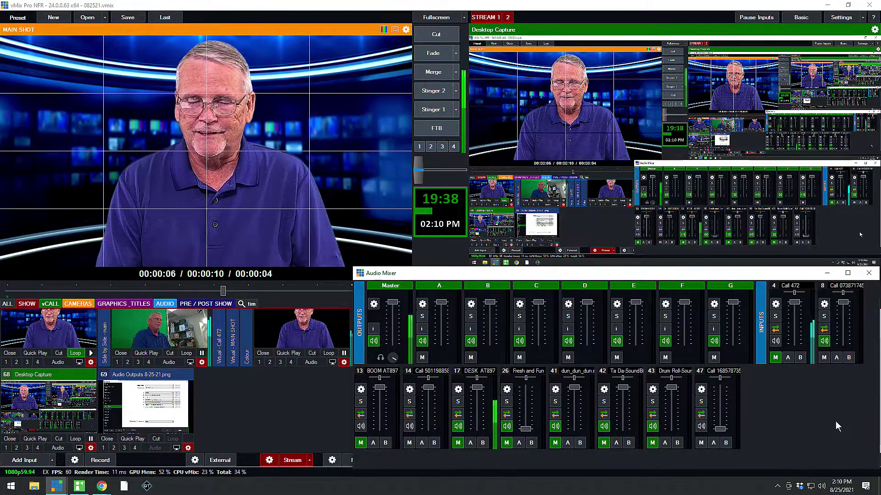
Step: Hide the Audio Mixer and cut the Audio Outputs 8-25-21.png image to the program output
click(827, 274)
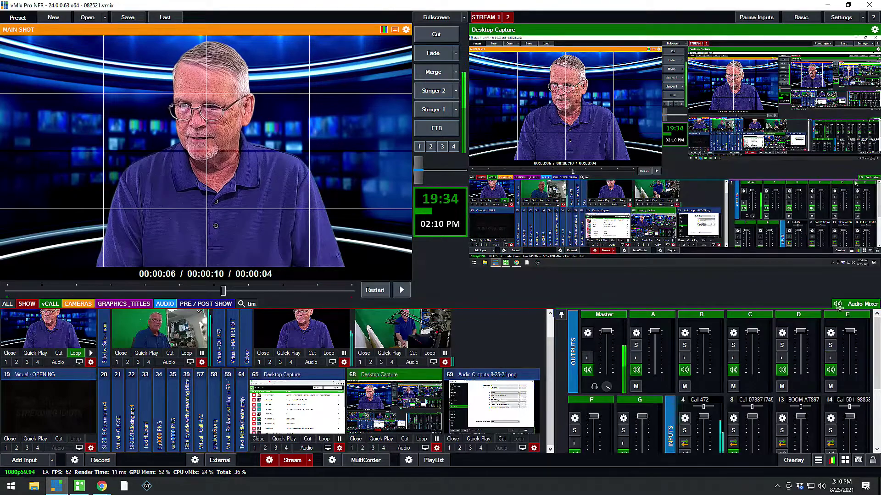
click(852, 305)
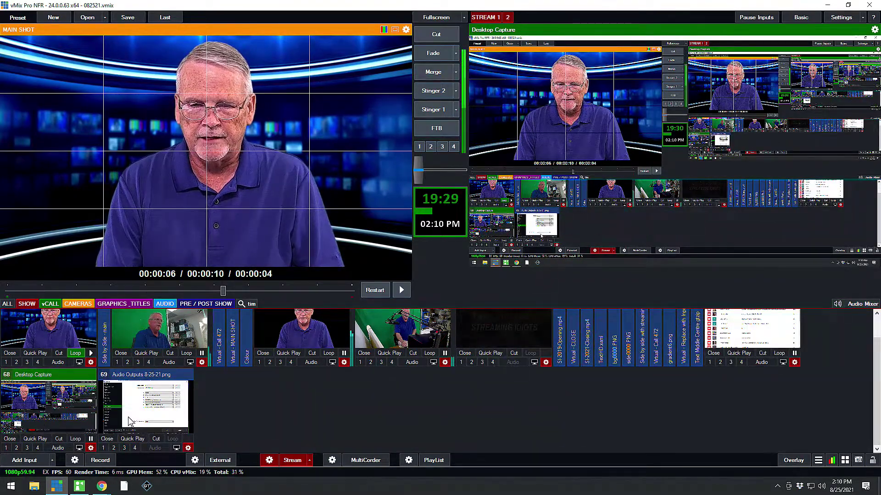
click(158, 407)
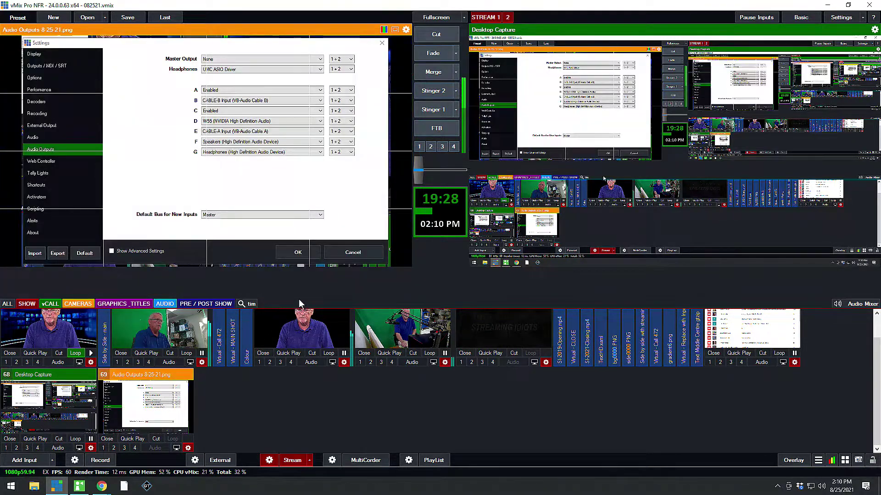
click(433, 36)
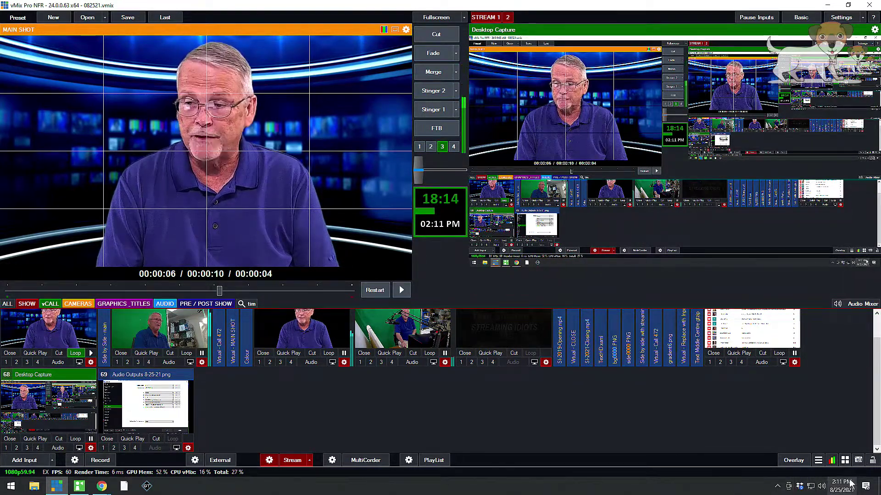
Step: Open the classic Sound control panel from the Windows sound settings and close the Settings window
right_click(821, 487)
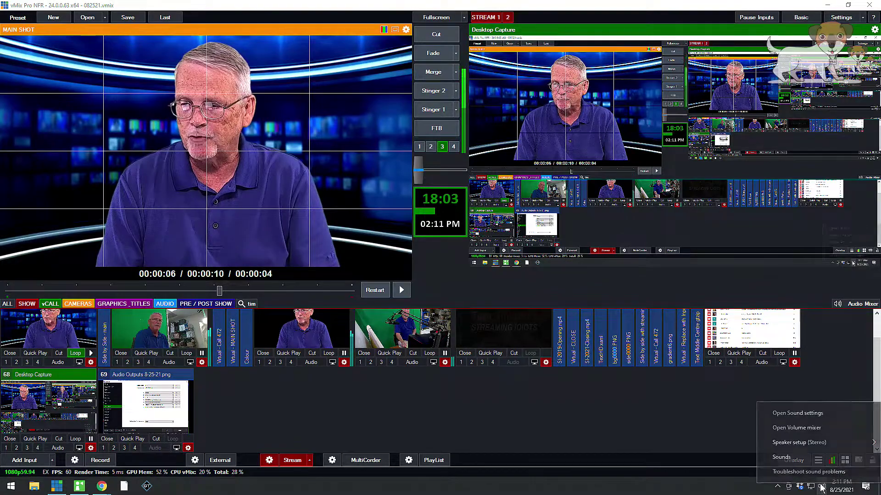
click(807, 415)
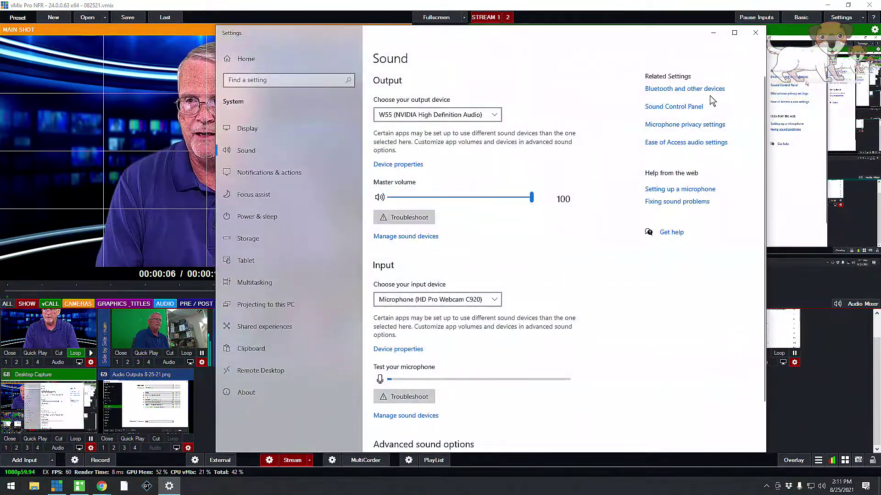
click(664, 107)
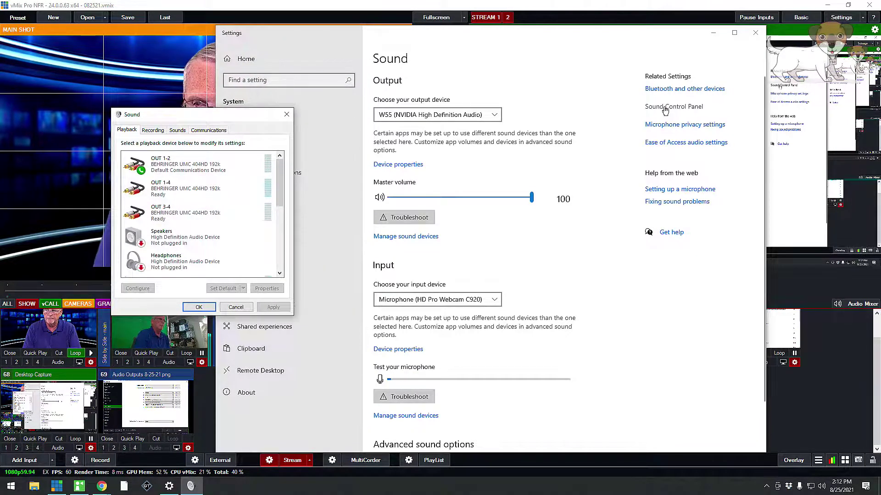
click(753, 34)
click(754, 33)
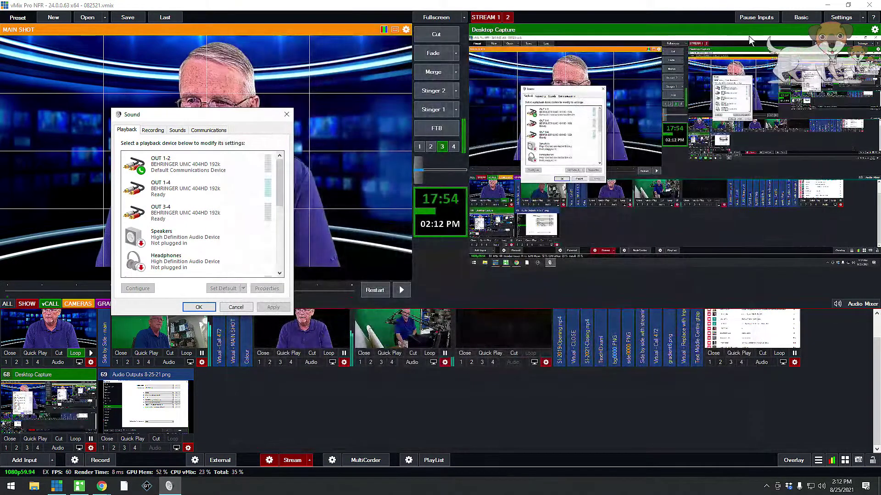
Step: Move the Sound dialog beside the program view, review the list of playback devices, and close the dialog
drag(215, 113, 395, 41)
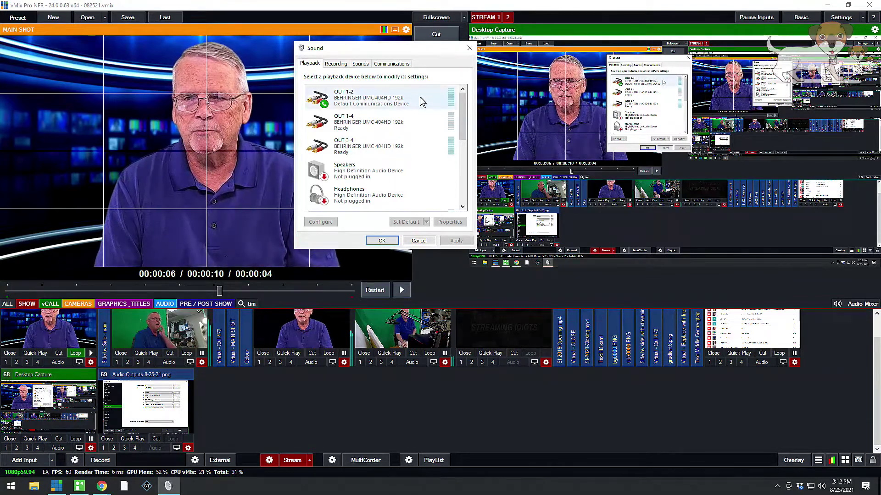
mouse_move(461, 104)
mouse_down()
mouse_move(464, 174)
mouse_move(467, 107)
mouse_up()
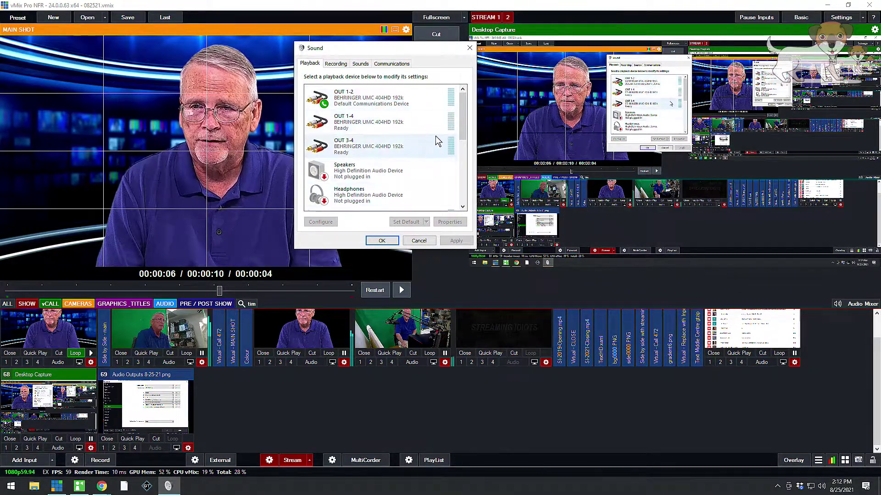
drag(462, 116, 461, 174)
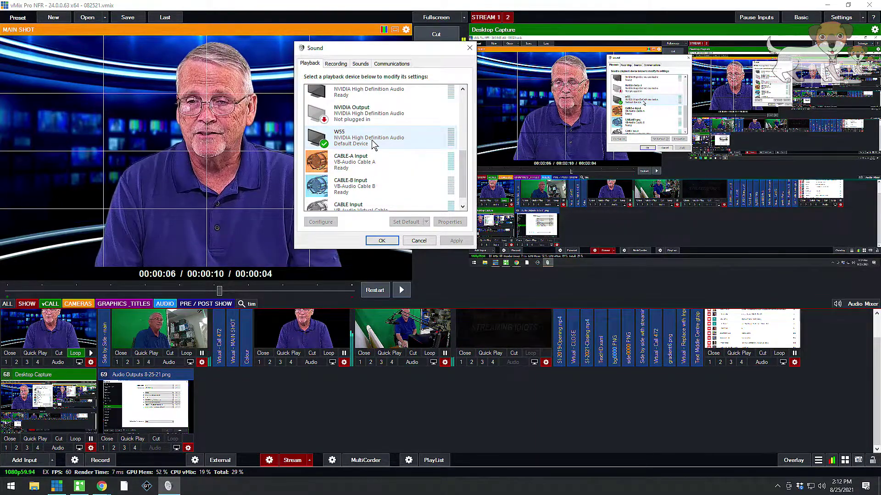
click(383, 241)
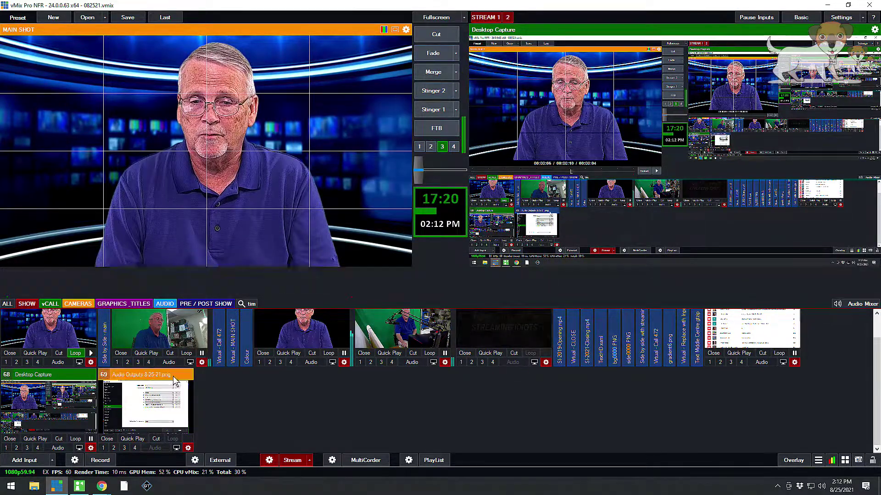
Step: Show the Audio Outputs 8-25-21.png image on the program output, and turn off the active title overlays
click(170, 392)
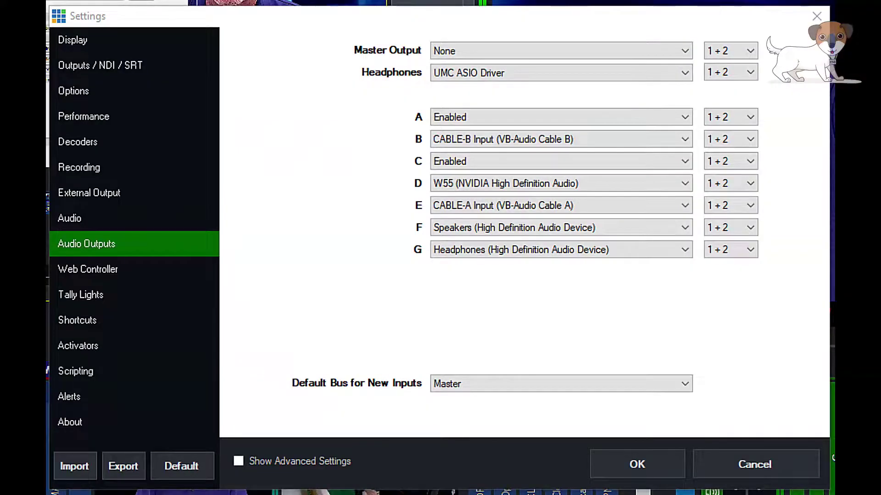
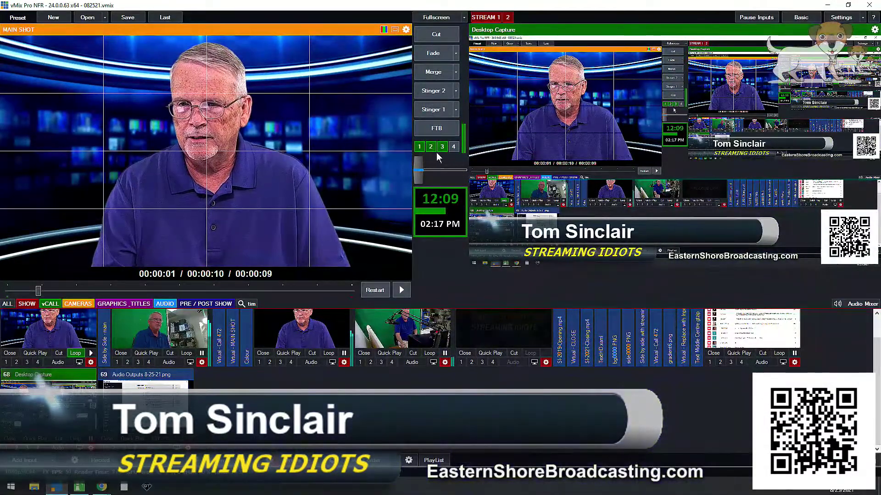
click(441, 147)
click(425, 148)
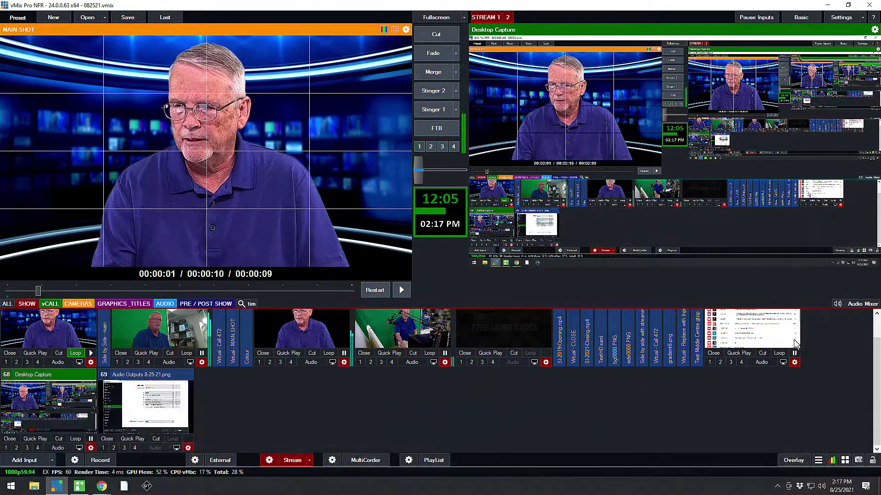
Step: Detach the Audio Mixer into its own window, move it over the program view, and make it narrower and taller
click(855, 305)
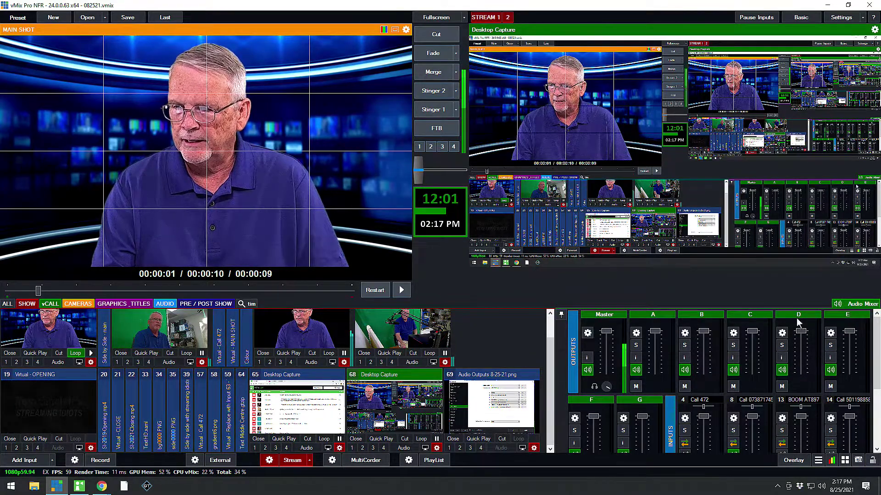
click(561, 315)
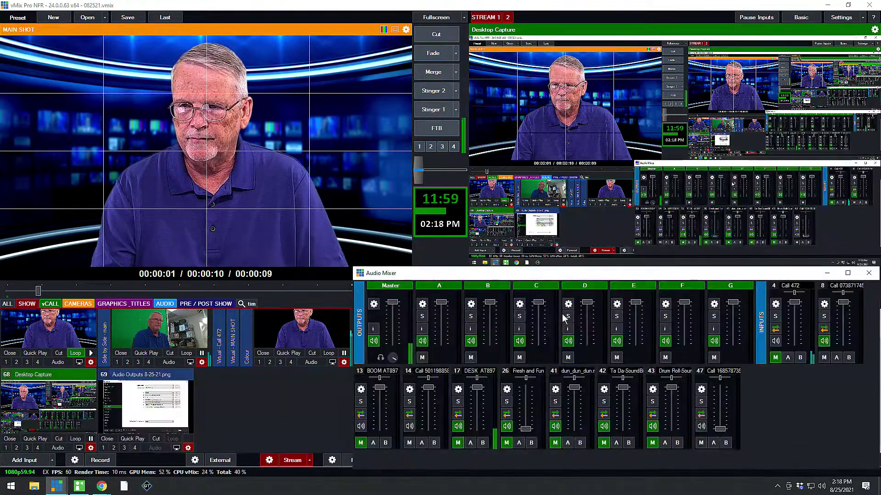
drag(592, 277, 578, 53)
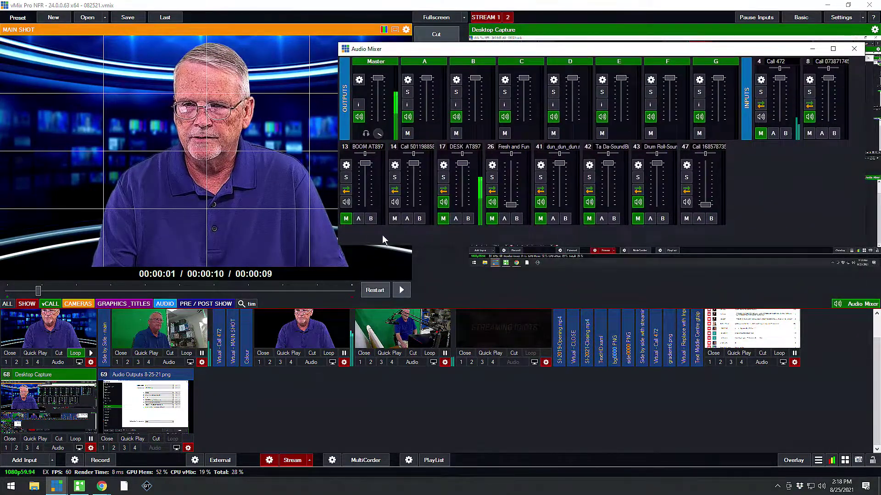
drag(338, 249, 452, 340)
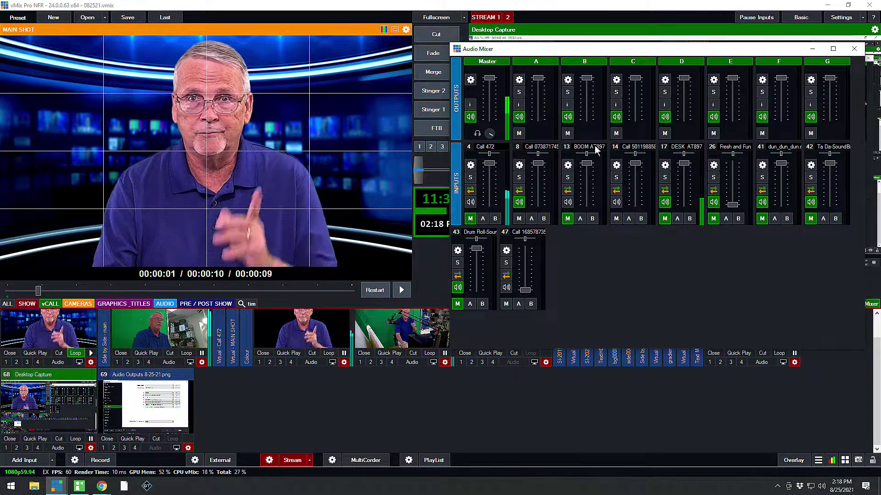
Step: Route the BOOM AT897 input to Bus A and remove it from the Master bus
click(580, 218)
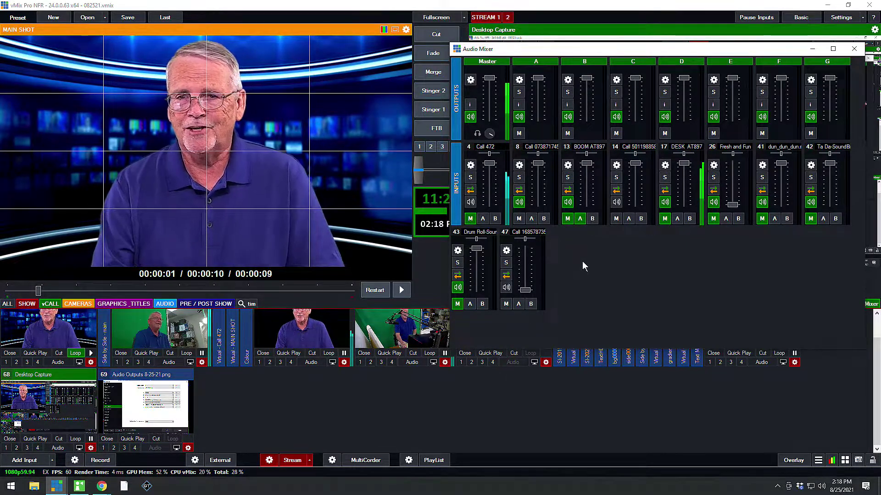
click(568, 219)
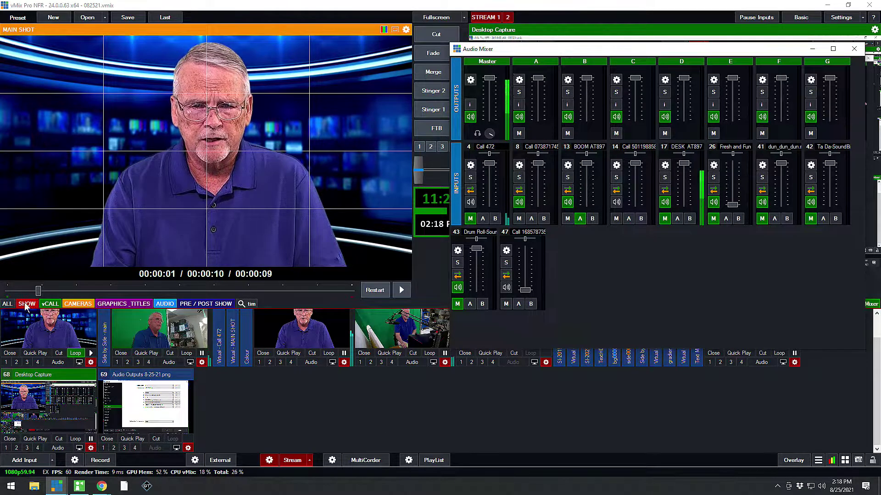
Step: Filter the inputs to the vCALL category and set the audio source of the call on input 14 to Bus A
click(50, 304)
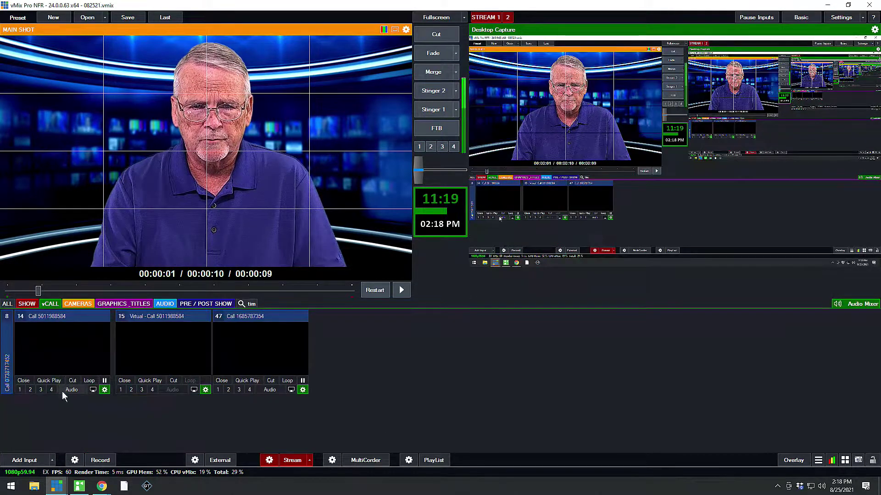
click(104, 391)
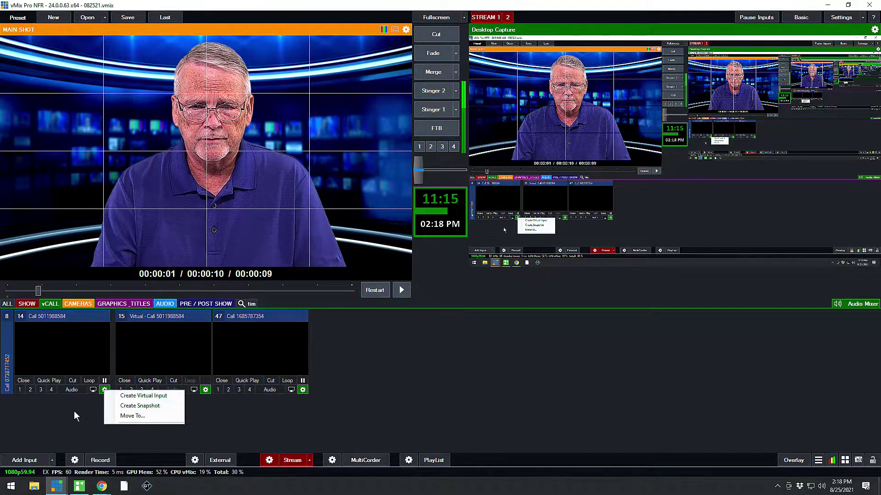
click(44, 345)
right_click(44, 345)
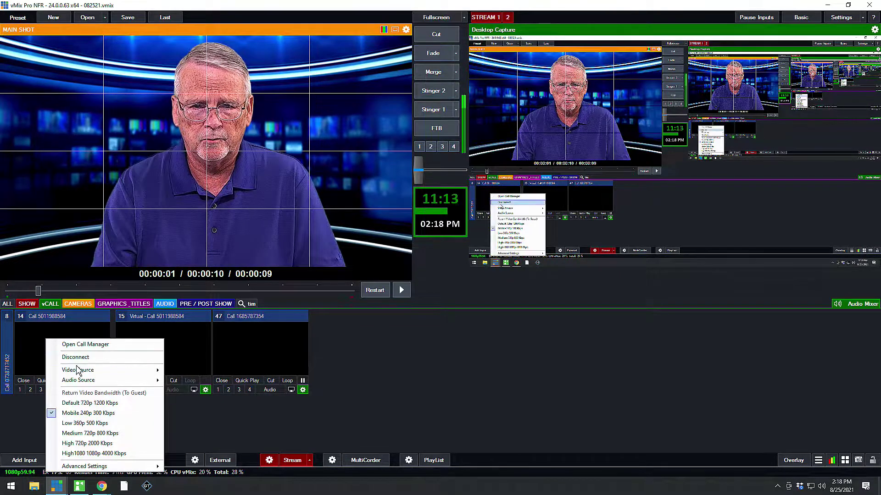
mouse_move(161, 383)
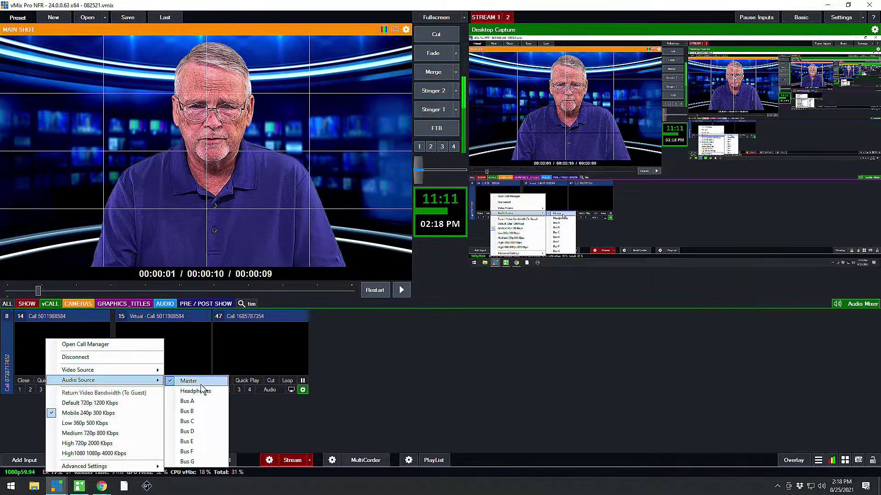
click(200, 402)
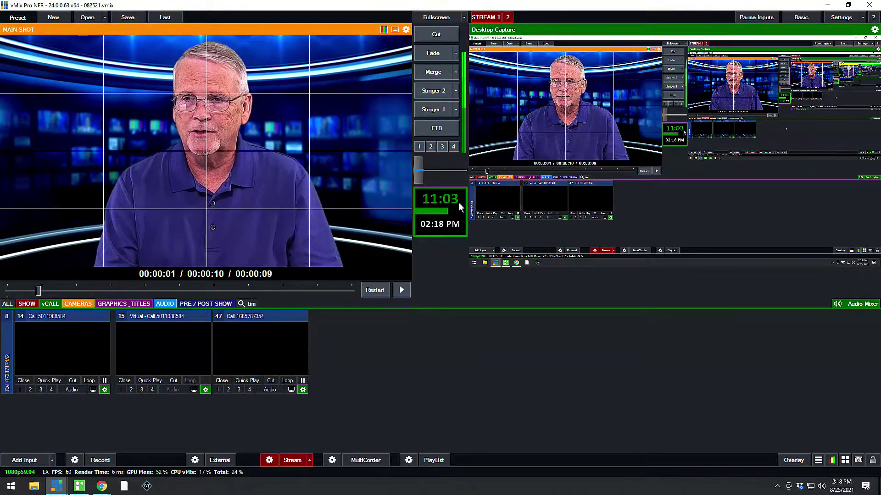
Step: Take the MAIN SHOT to the program output, followed by a cut to the Audio Outputs 8-25-21.png image
click(437, 17)
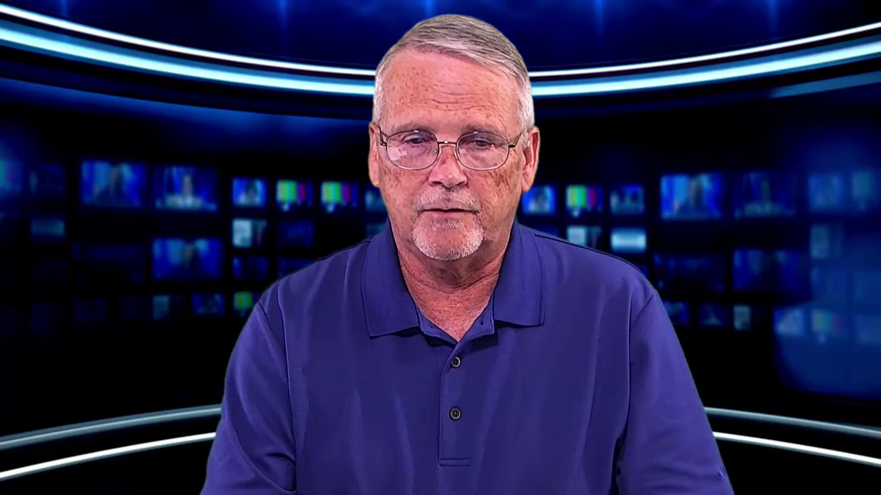
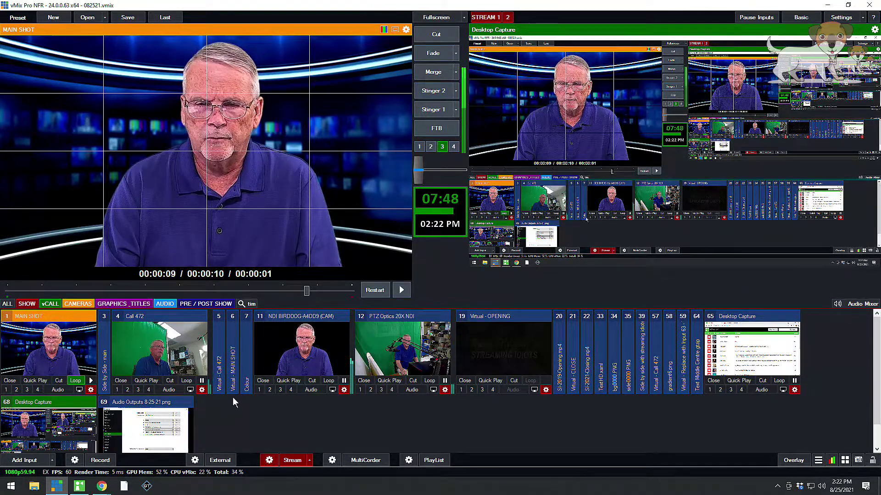
click(146, 427)
click(431, 39)
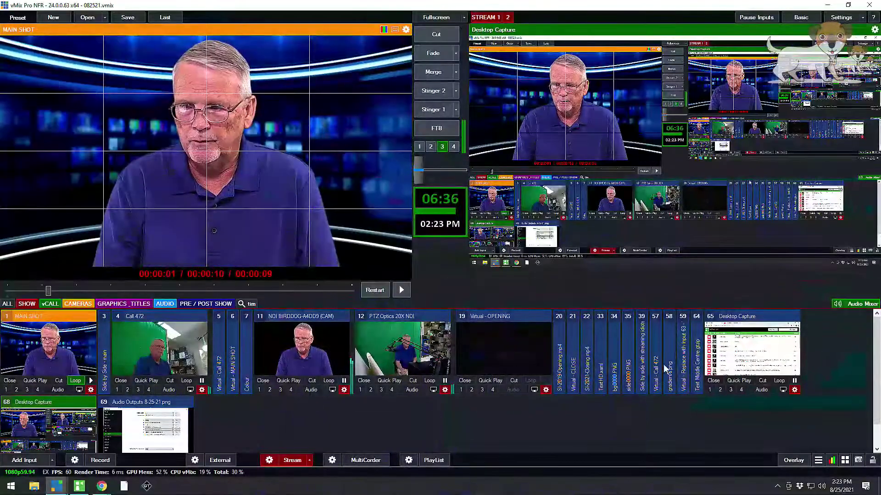
Step: Open the Audio Mixer and route the DESK AT897 input to Bus D
click(850, 304)
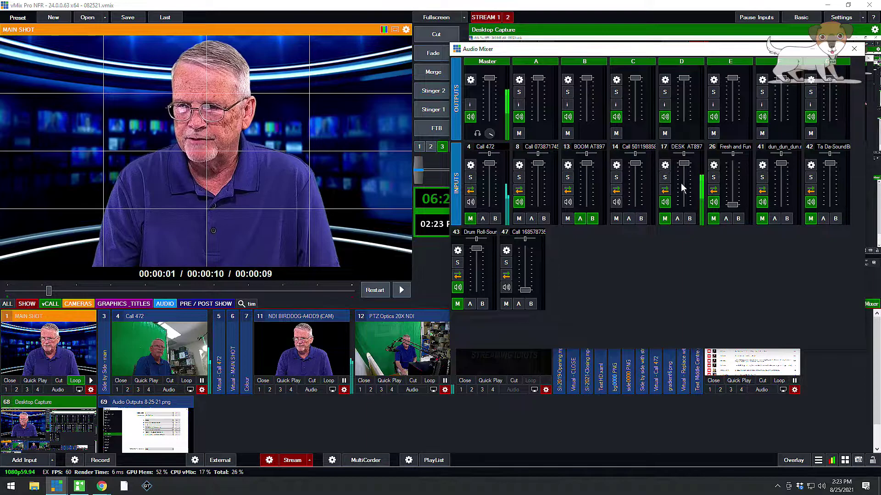
right_click(676, 218)
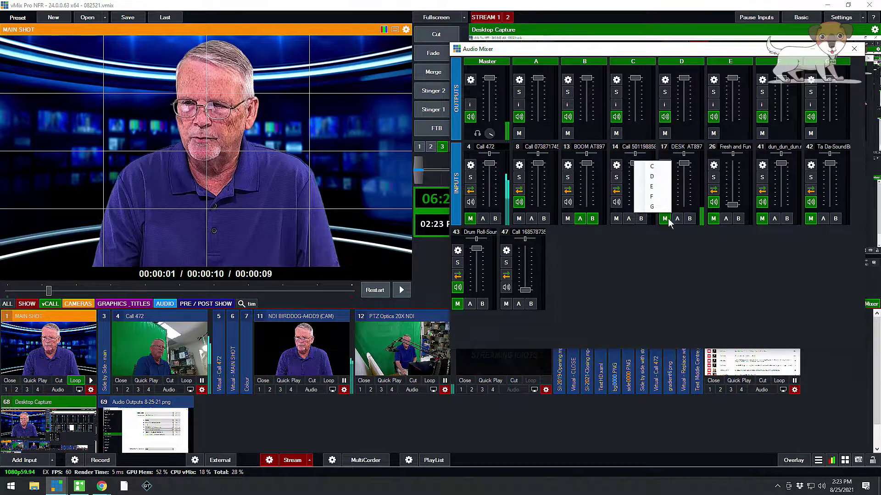
click(660, 177)
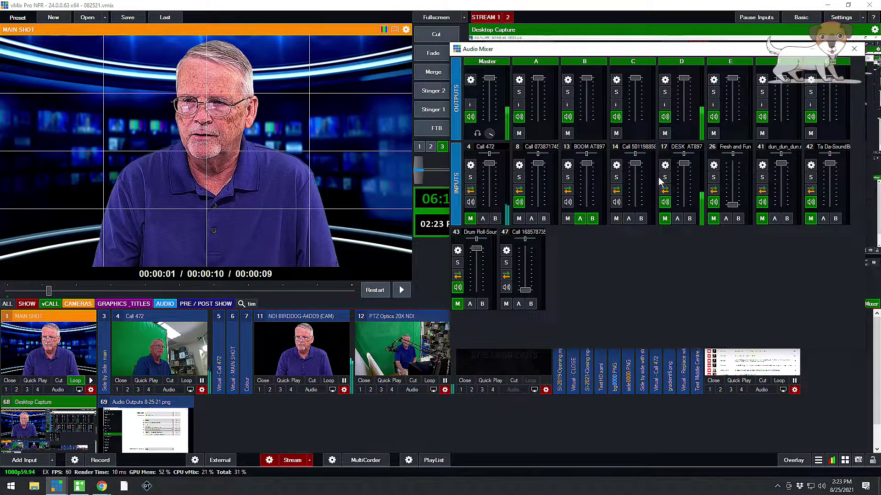
Step: Remove the DESK AT897 input from Bus D
right_click(689, 221)
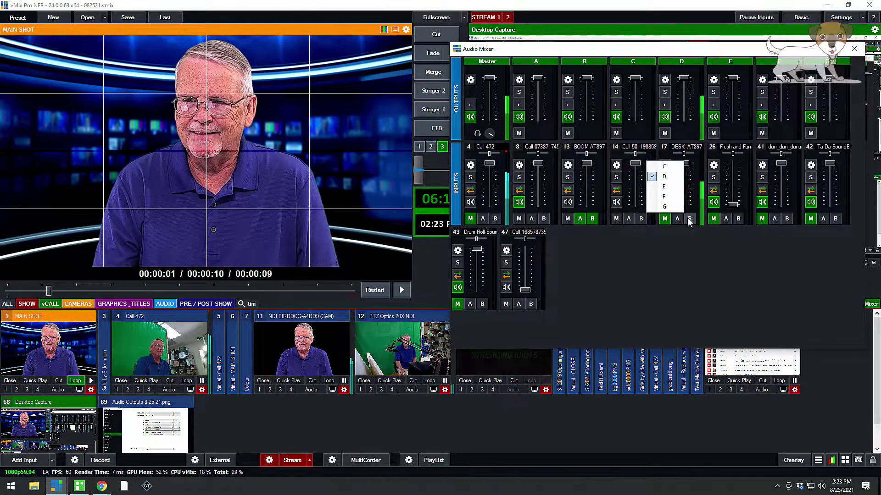
click(668, 177)
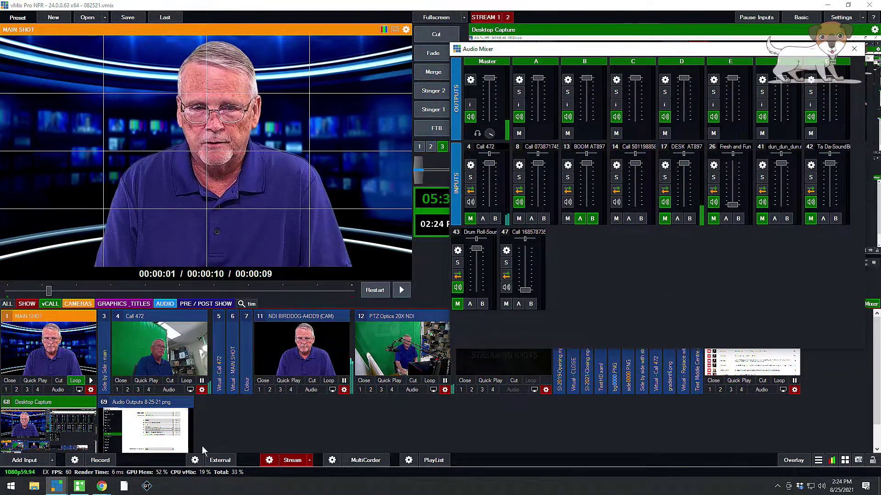
Step: Load the Audio Outputs 8-25-21.png image into preview
click(156, 436)
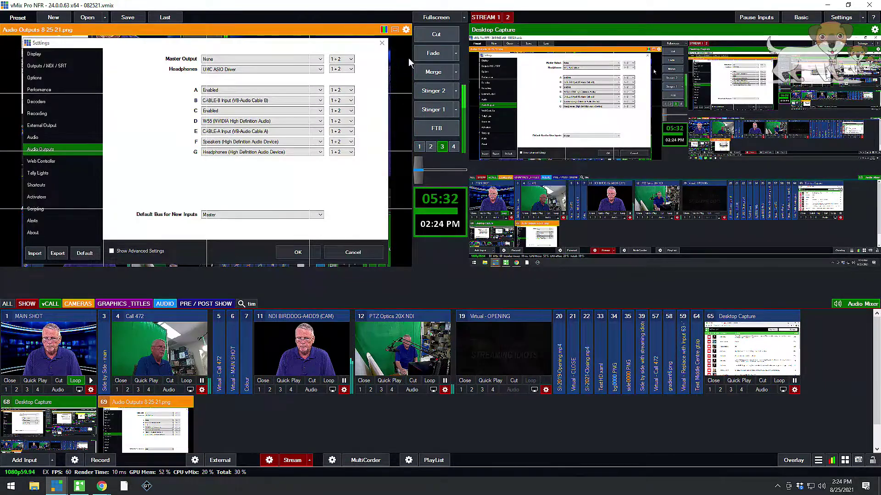